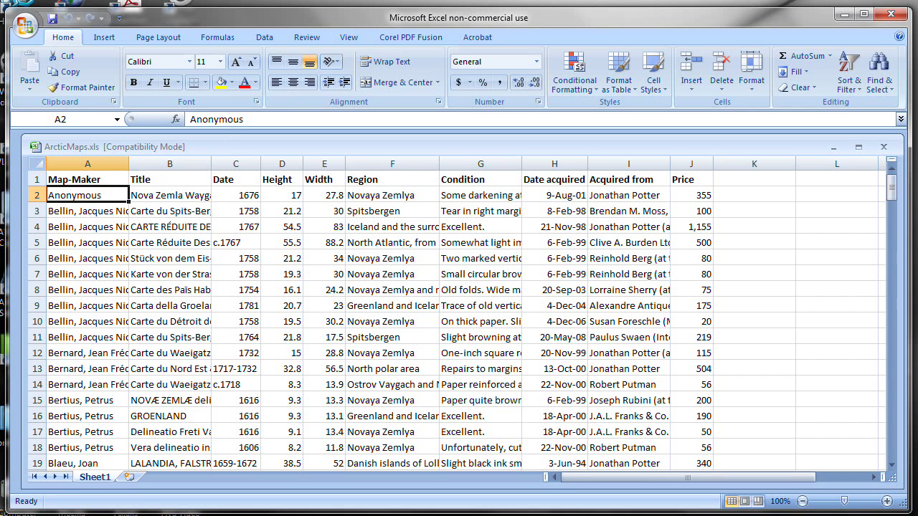
# Switch to Recollector and start a new collection from its control window, closing the open Collections of Voyages window
pyautogui.moveTo(380, 4)
pyautogui.click(416, 7)
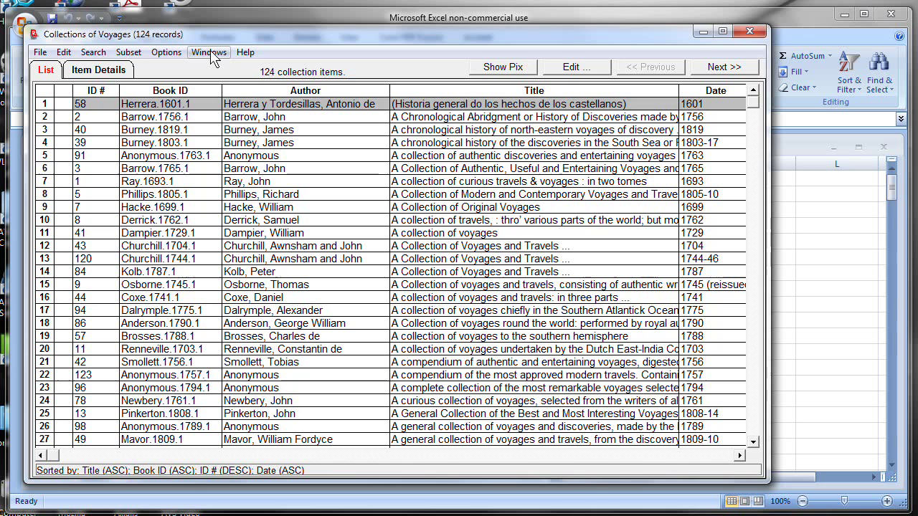
pyautogui.click(212, 56)
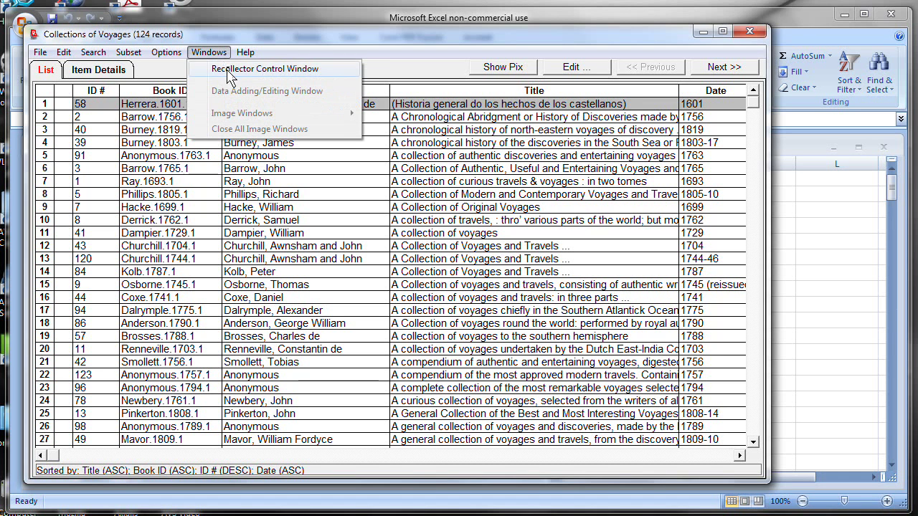
pyautogui.click(228, 72)
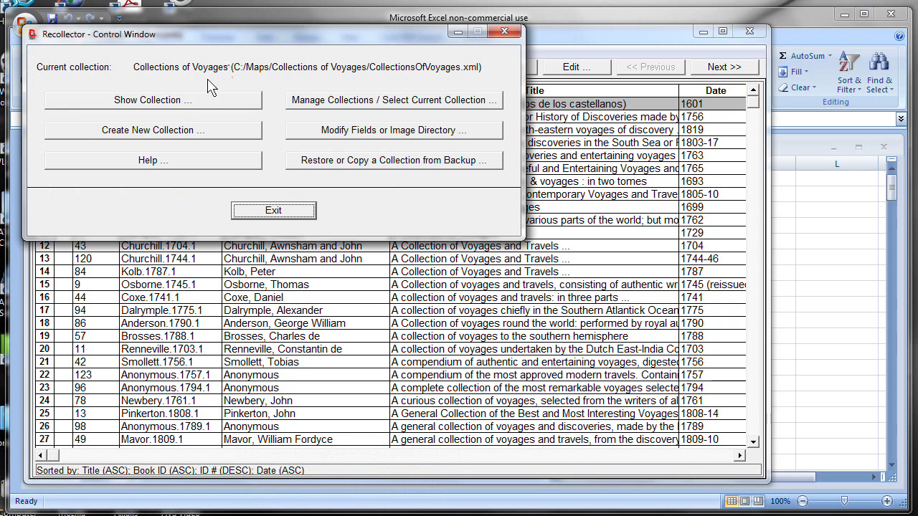
pyautogui.click(161, 135)
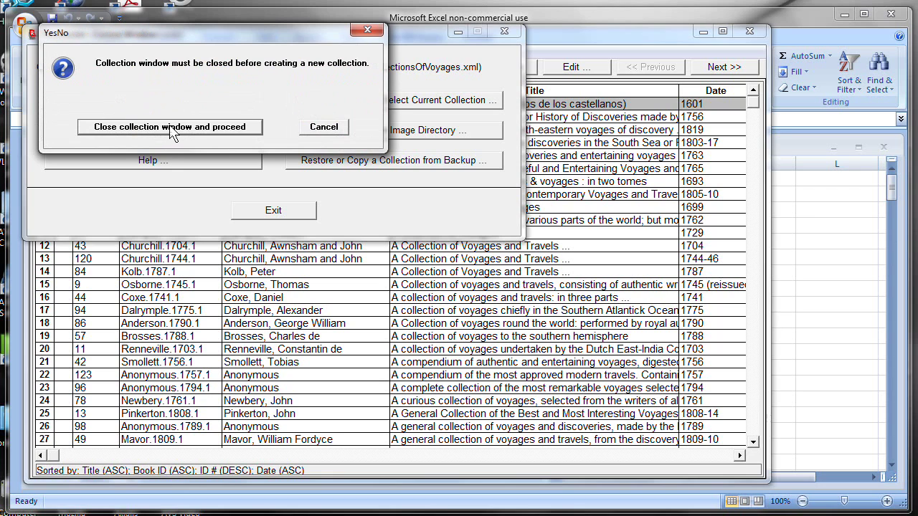
pyautogui.click(172, 134)
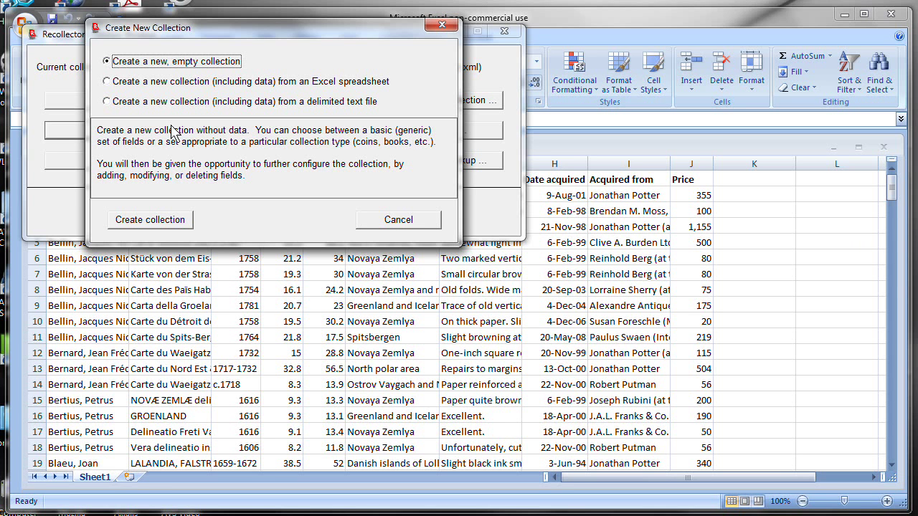
# Create the new collection from an Excel spreadsheet, using ArcticMaps.xls in the Maps folder on the C: drive
pyautogui.click(107, 81)
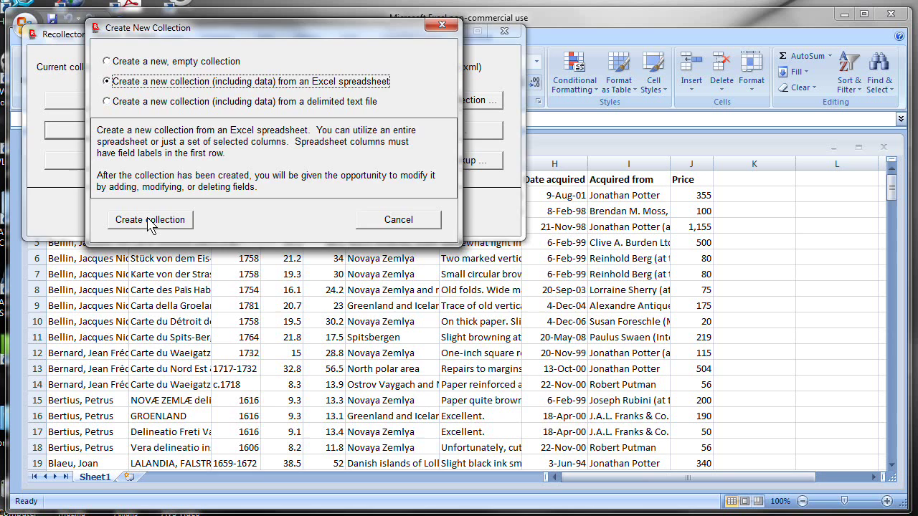
pyautogui.click(149, 219)
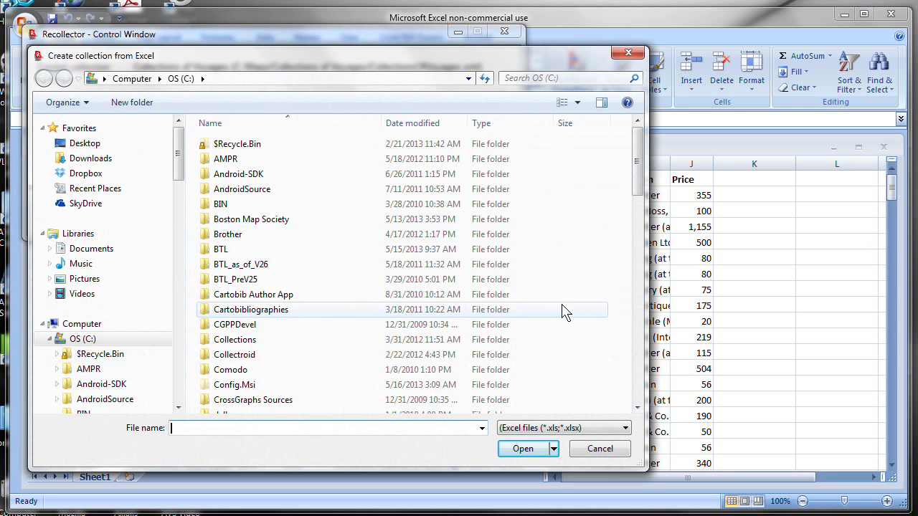
pyautogui.moveTo(643, 195); pyautogui.dragTo(646, 293)
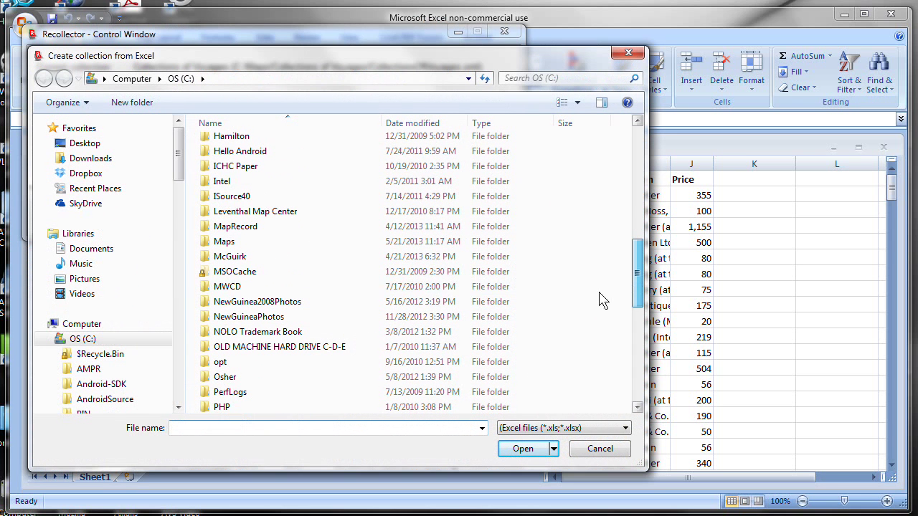
pyautogui.click(216, 243)
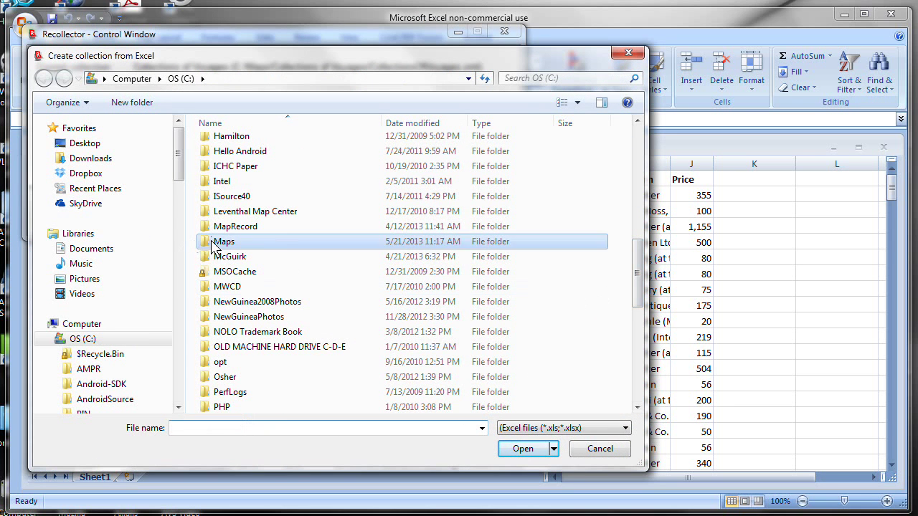
pyautogui.doubleClick(217, 243)
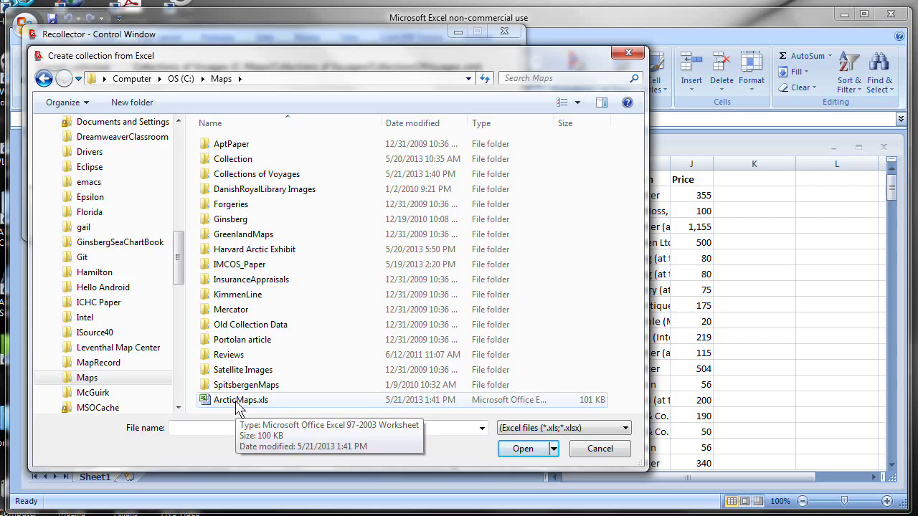
pyautogui.doubleClick(236, 403)
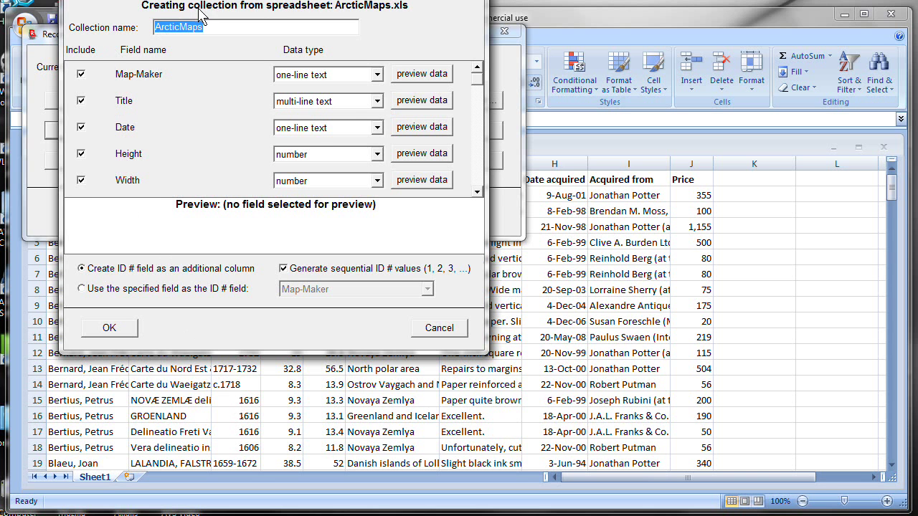
pyautogui.moveTo(196, 2); pyautogui.dragTo(199, 27)
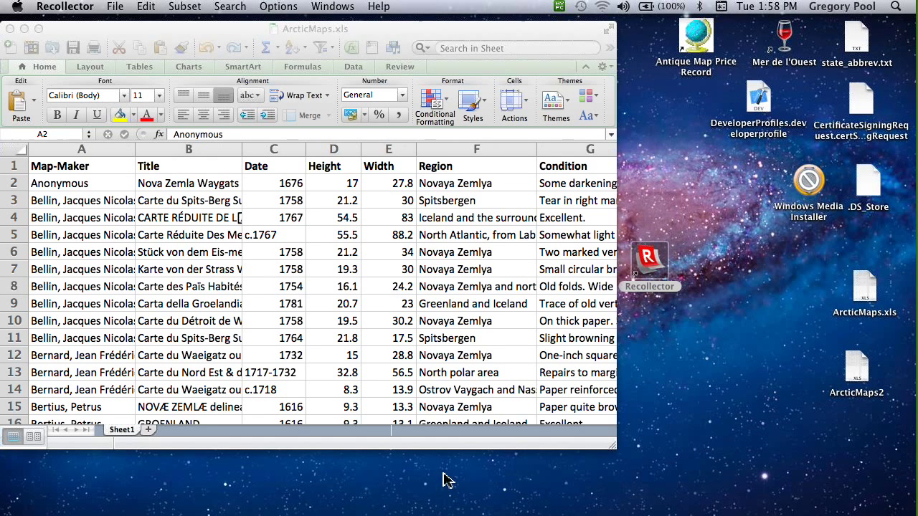
# On the Mac, launch Recollector and create a new collection from the active Excel worksheet, Sheet1 of ArcticMaps.xls
pyautogui.click(657, 269)
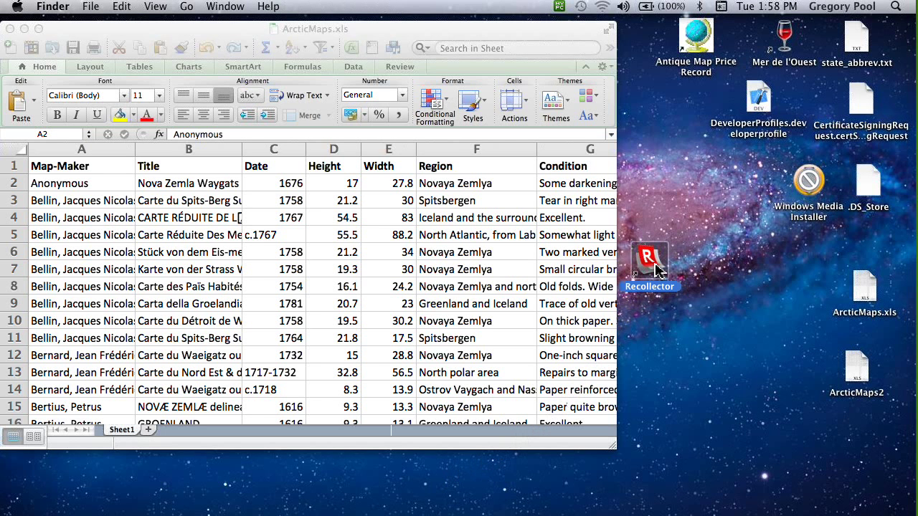
pyautogui.doubleClick(657, 269)
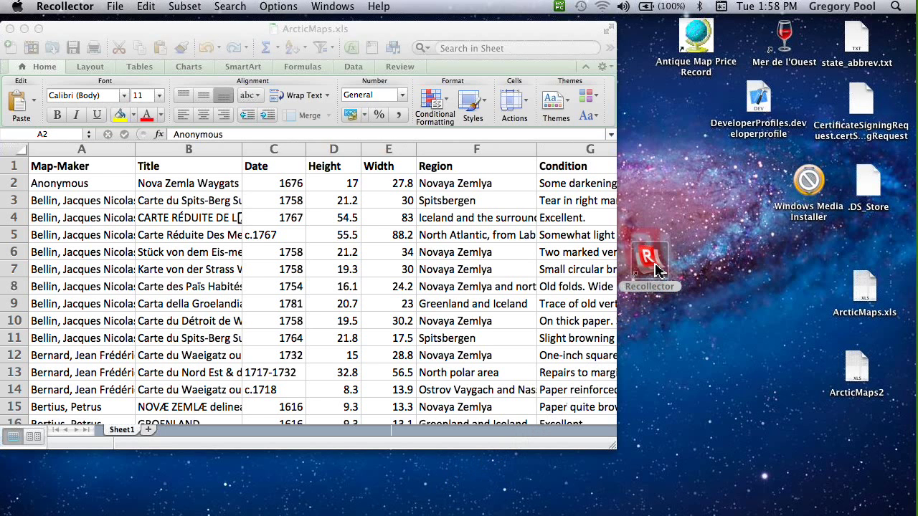
pyautogui.click(116, 9)
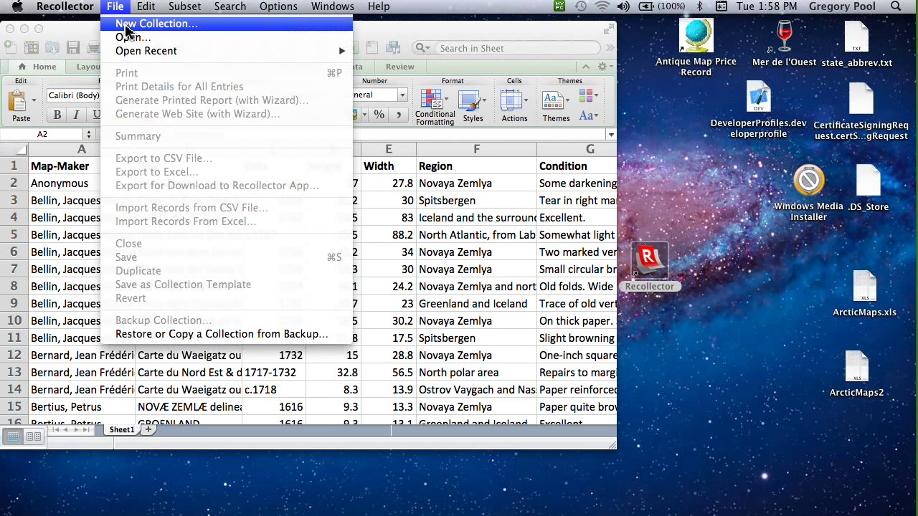
pyautogui.click(126, 25)
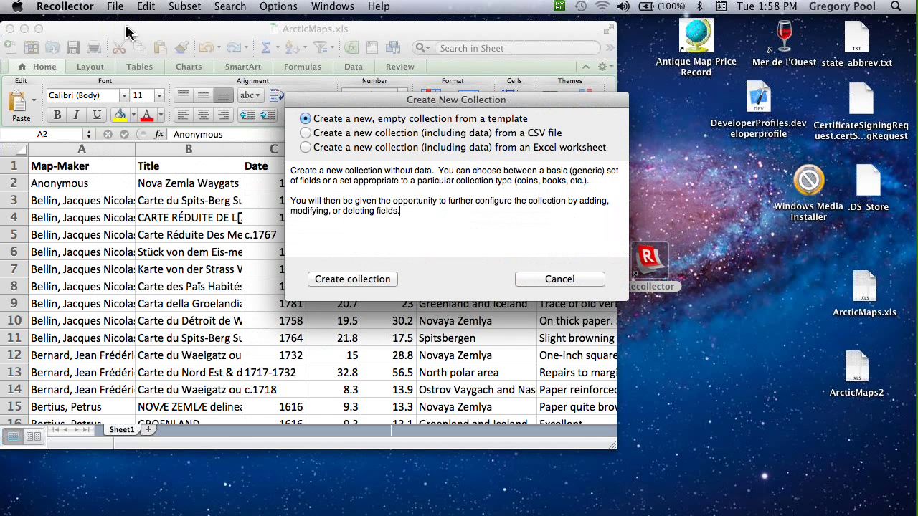
pyautogui.click(307, 148)
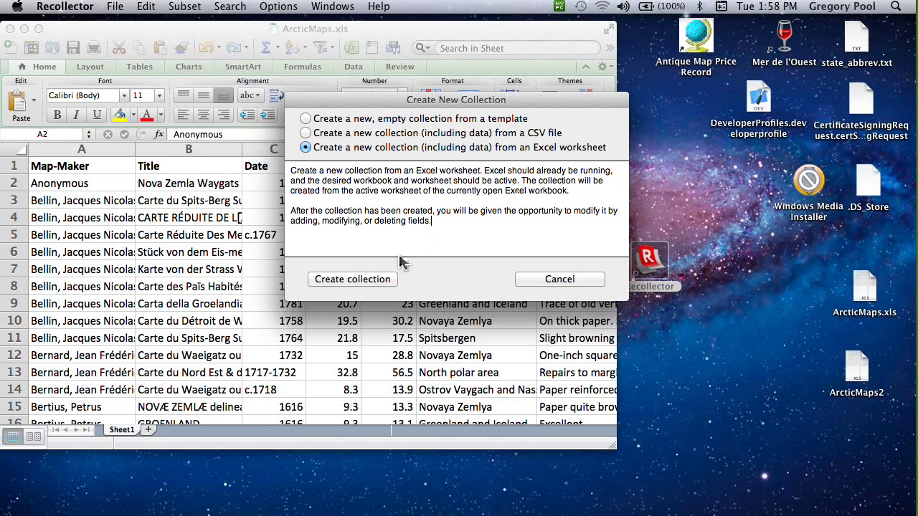
pyautogui.click(367, 284)
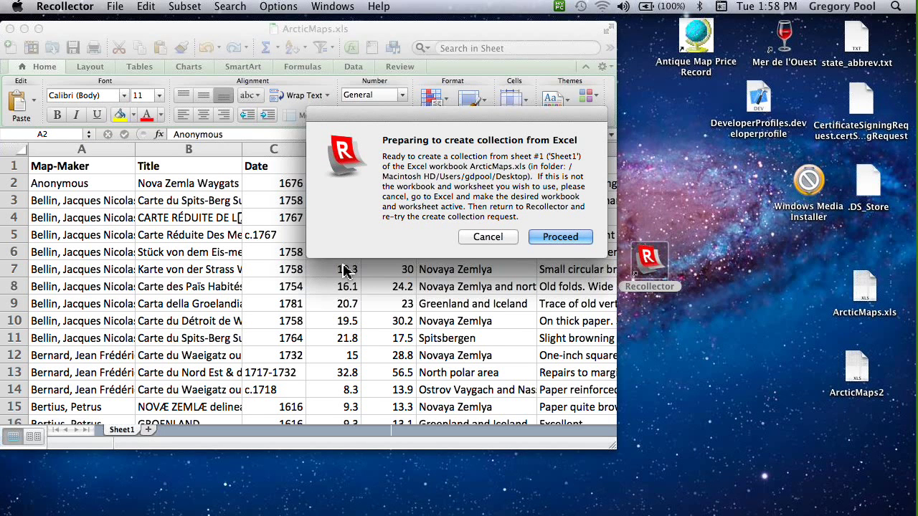
pyautogui.click(563, 240)
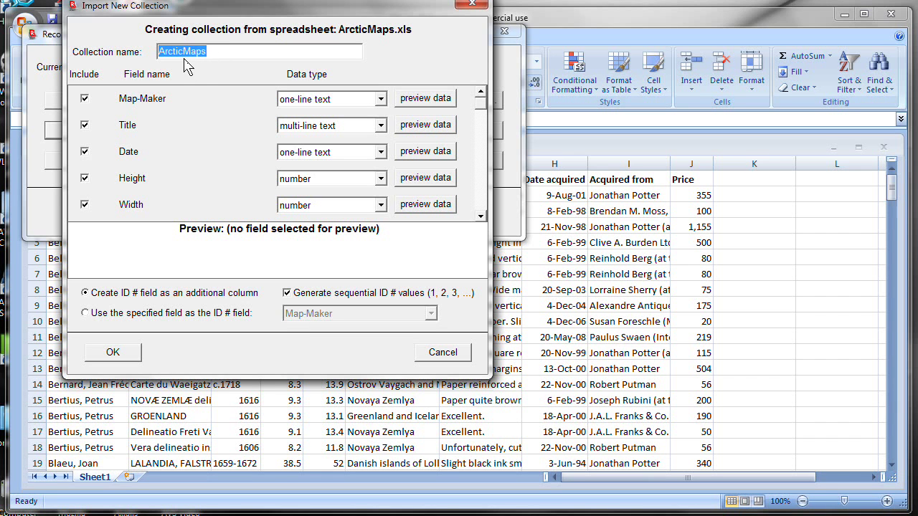
# Name the imported collection Arctic Maps and preview the data of the Map-Maker field
pyautogui.click(187, 51)
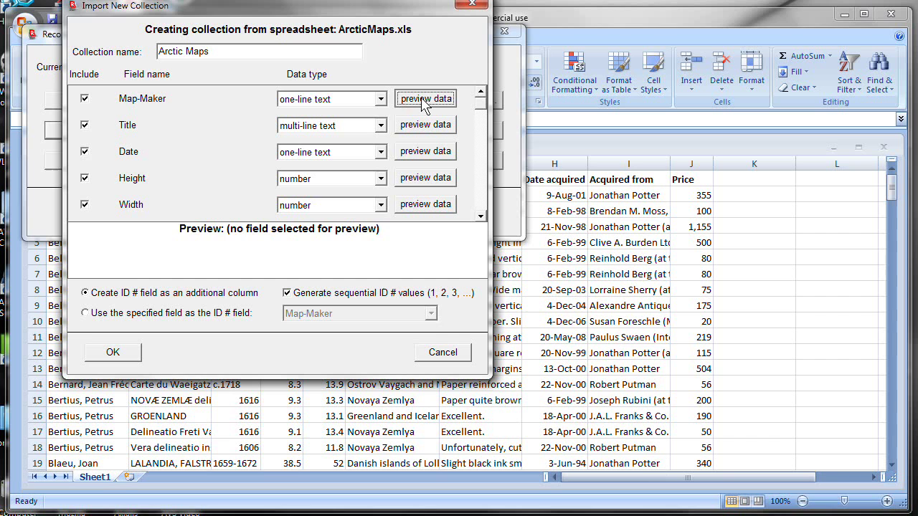
pyautogui.click(425, 101)
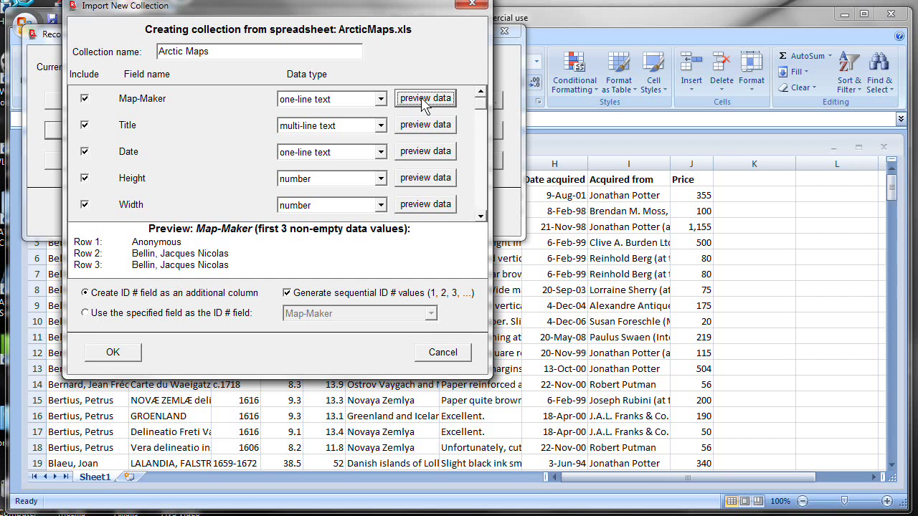
# Preview the data of the Date field and set its data type to date
pyautogui.click(424, 159)
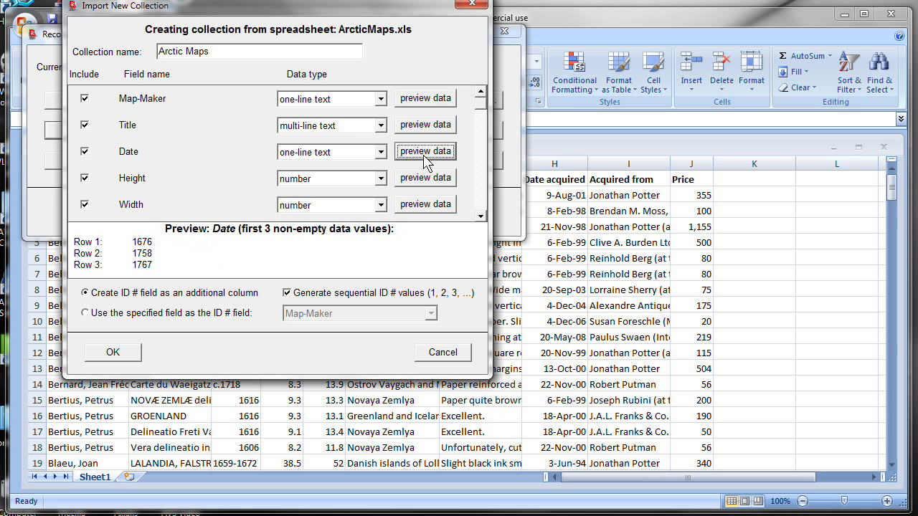
pyautogui.click(381, 153)
pyautogui.click(283, 235)
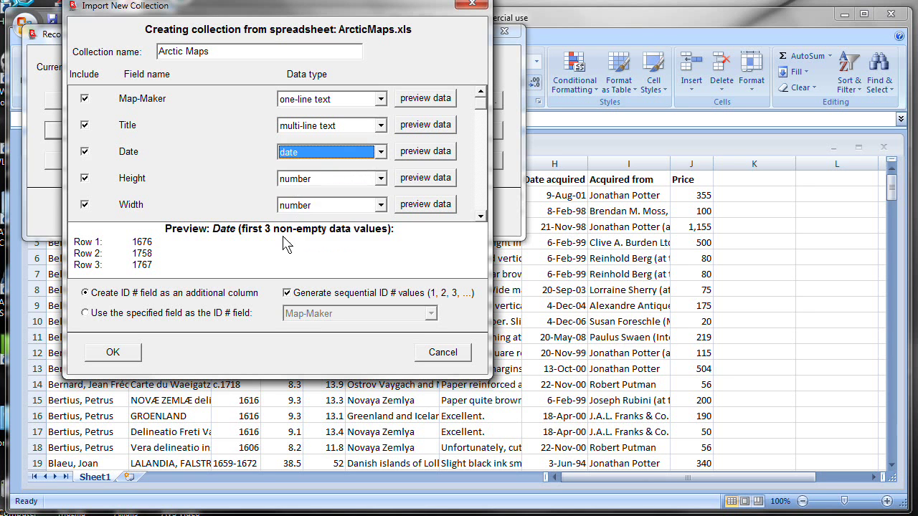
# Set the data type of both the Height and Width fields to dimension
pyautogui.click(380, 179)
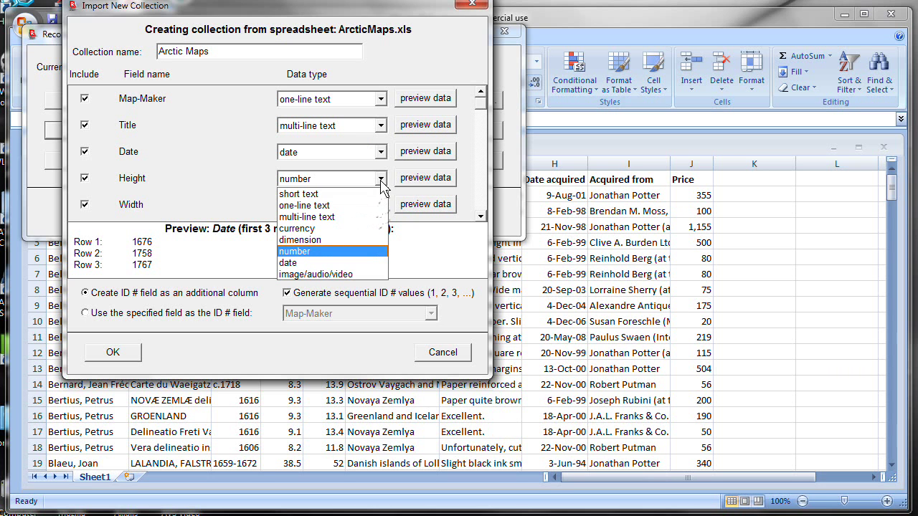
pyautogui.click(304, 240)
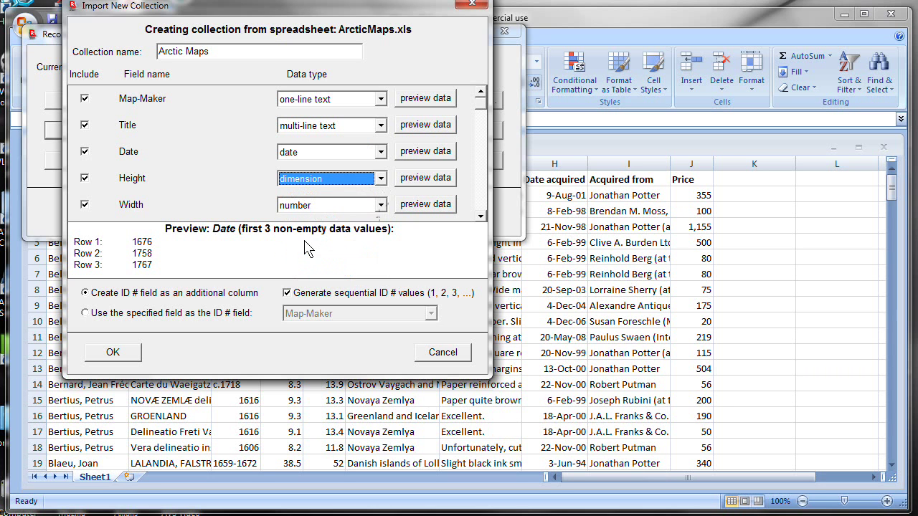
pyautogui.click(375, 205)
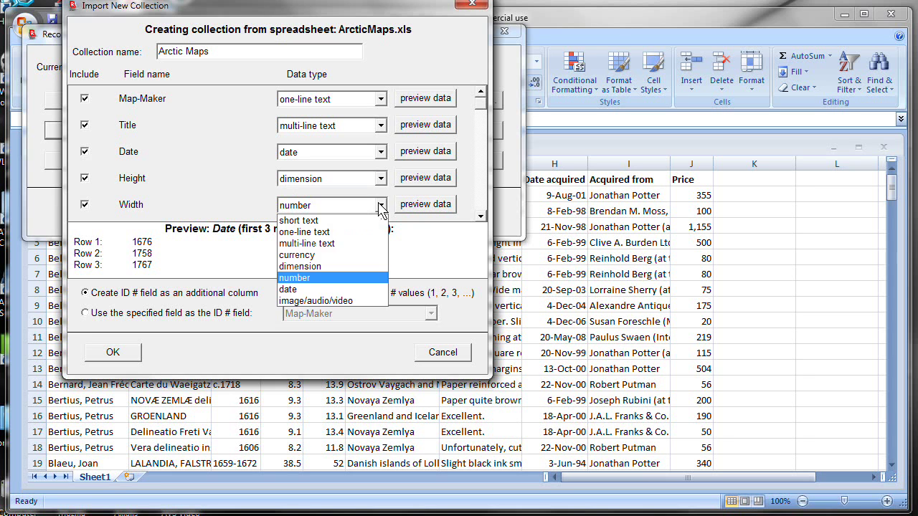
pyautogui.click(303, 265)
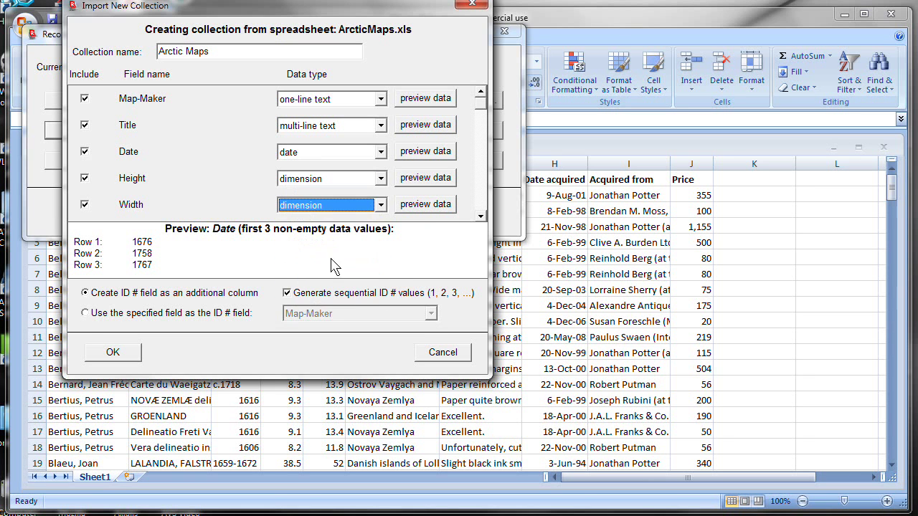
# Set the Region field's data type to one-line text and the Date acquired field's to date
pyautogui.click(482, 179)
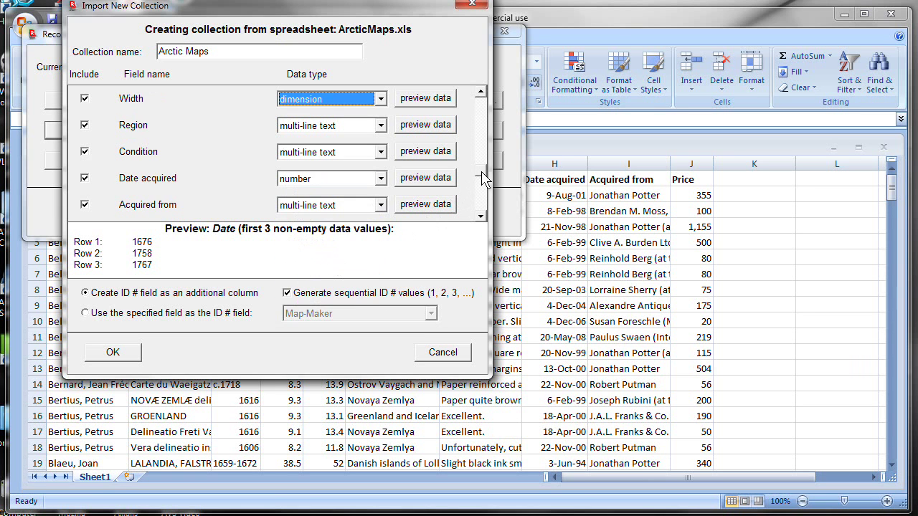
pyautogui.click(381, 125)
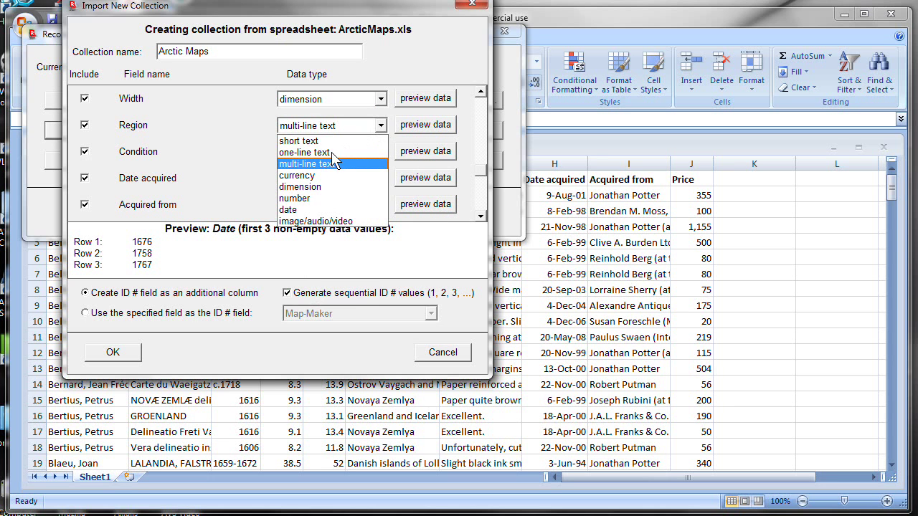
pyautogui.click(304, 152)
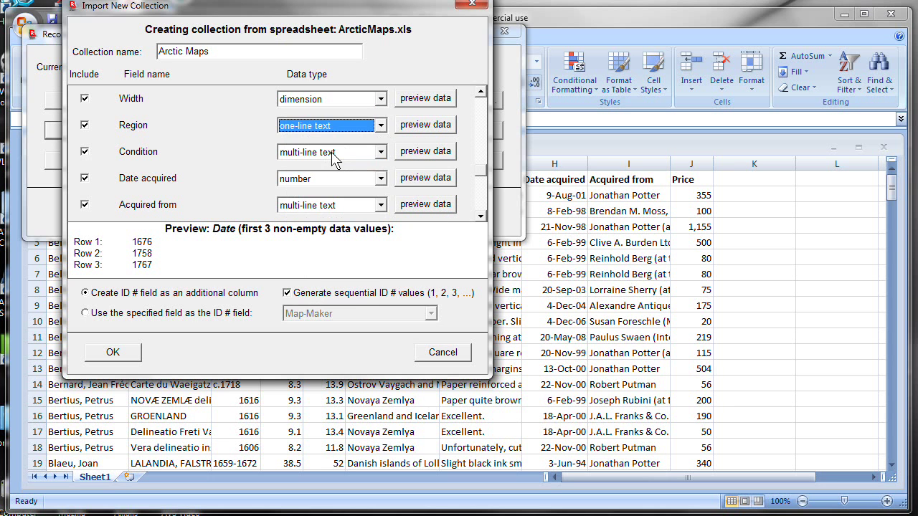
pyautogui.click(382, 179)
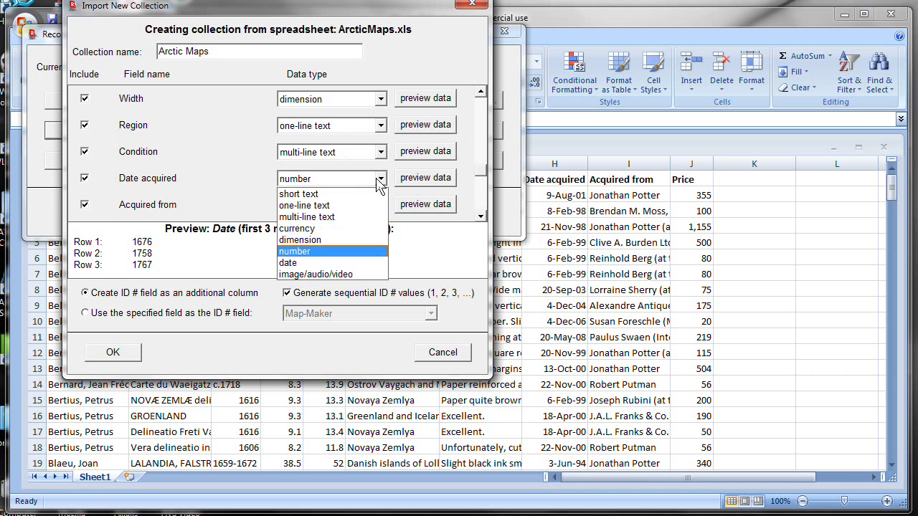
pyautogui.click(288, 263)
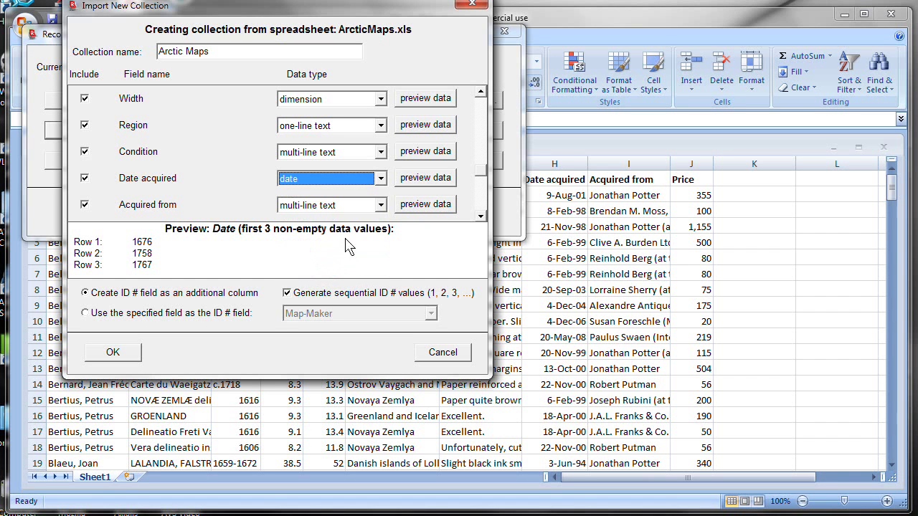
# Set the data type of the Acquired from field to one-line text
pyautogui.click(381, 206)
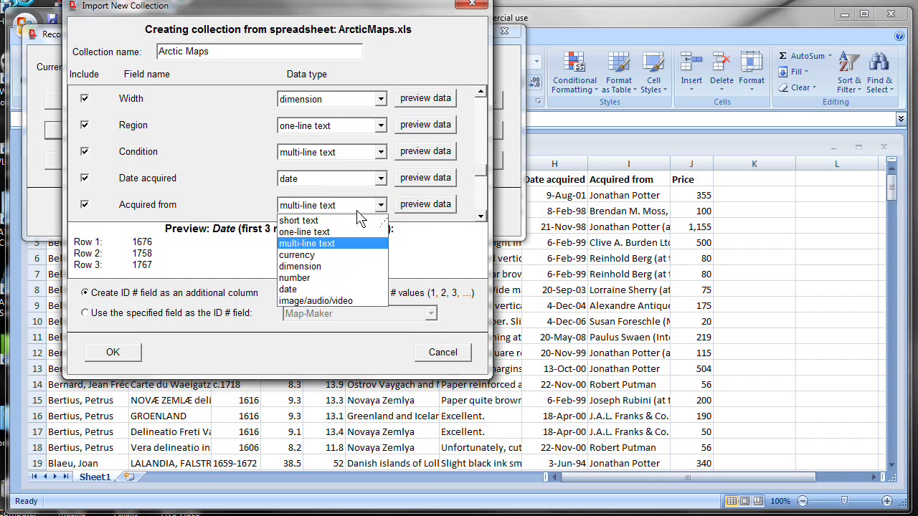
pyautogui.click(317, 234)
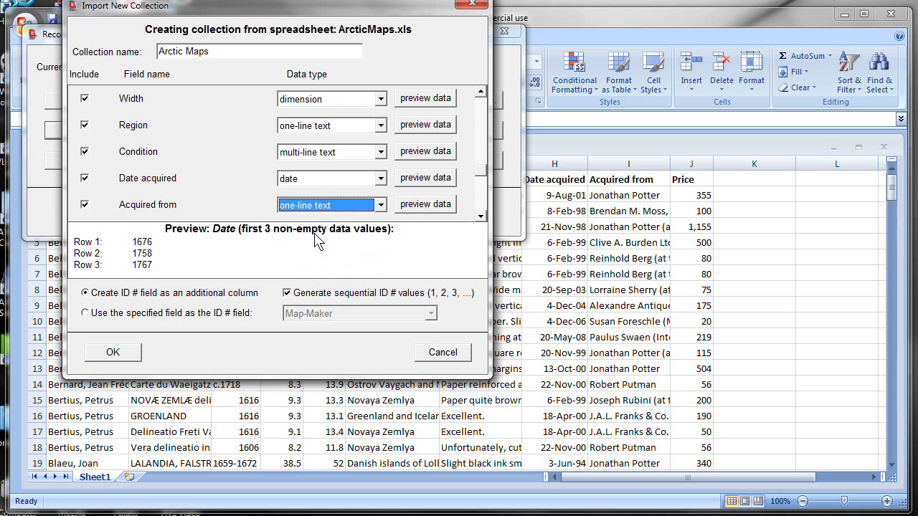
pyautogui.click(481, 203)
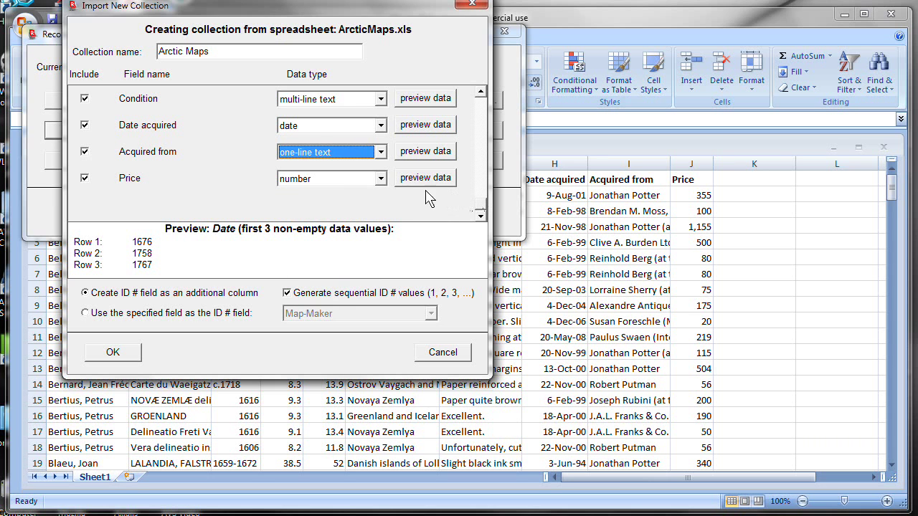
# Set the data type of the Price field to currency
pyautogui.click(381, 179)
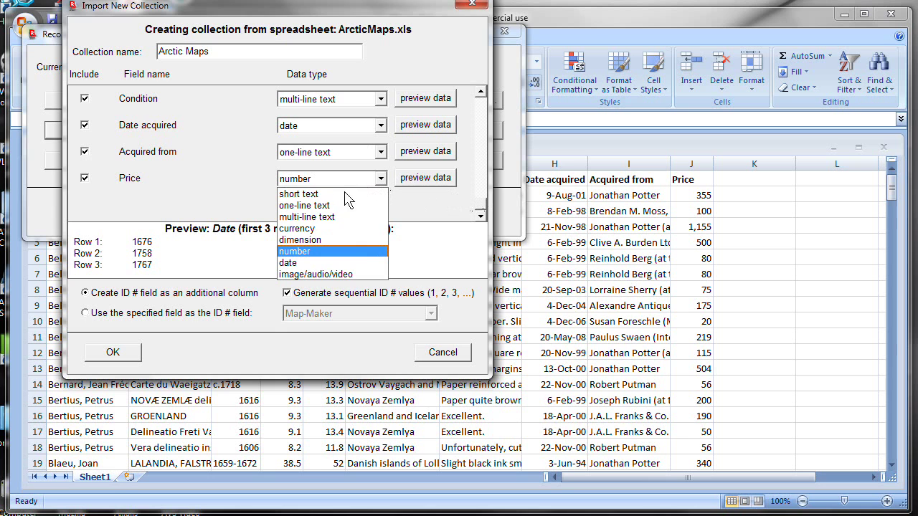
pyautogui.click(301, 230)
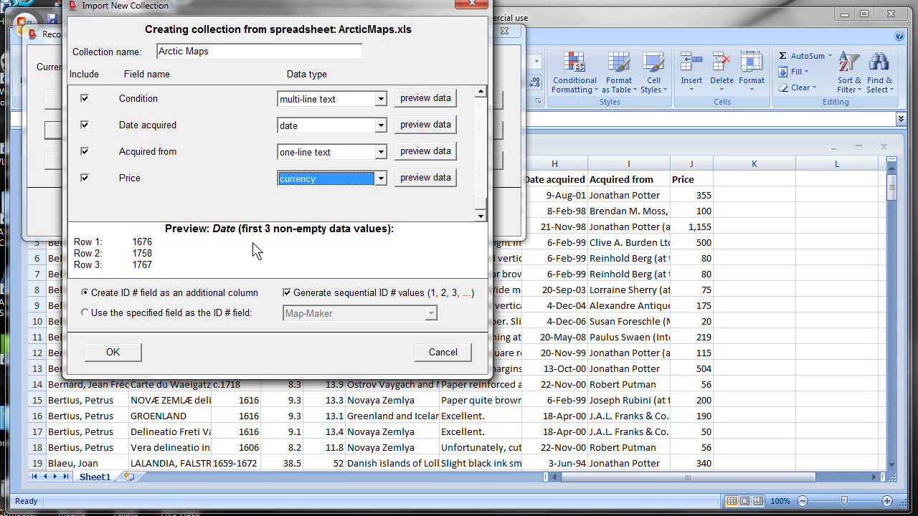
# Create the collection, saving its definition as ArcticMaps.xml in the Maps folder, and decline further modifications
pyautogui.click(109, 353)
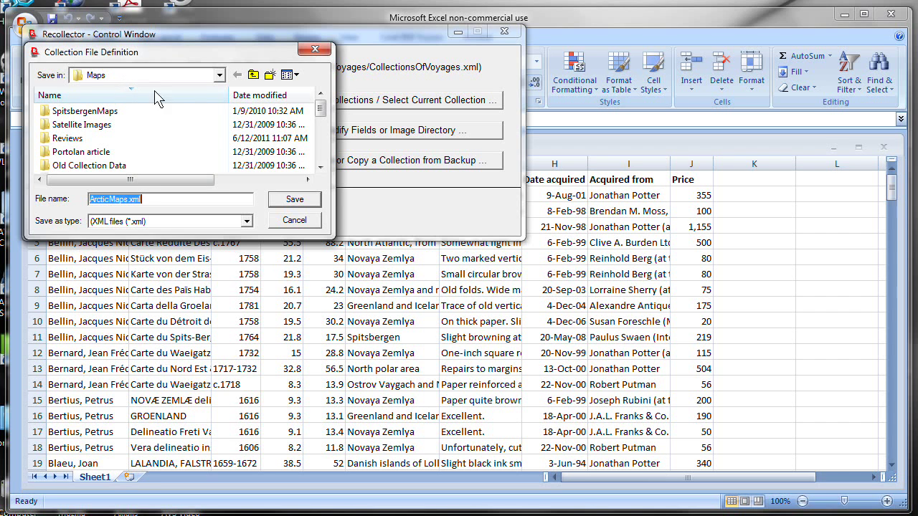
pyautogui.click(294, 200)
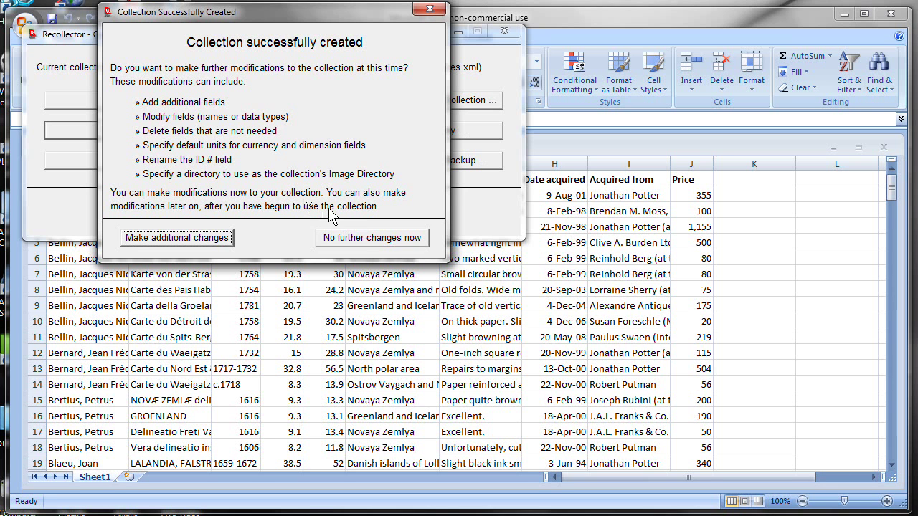
pyautogui.click(370, 239)
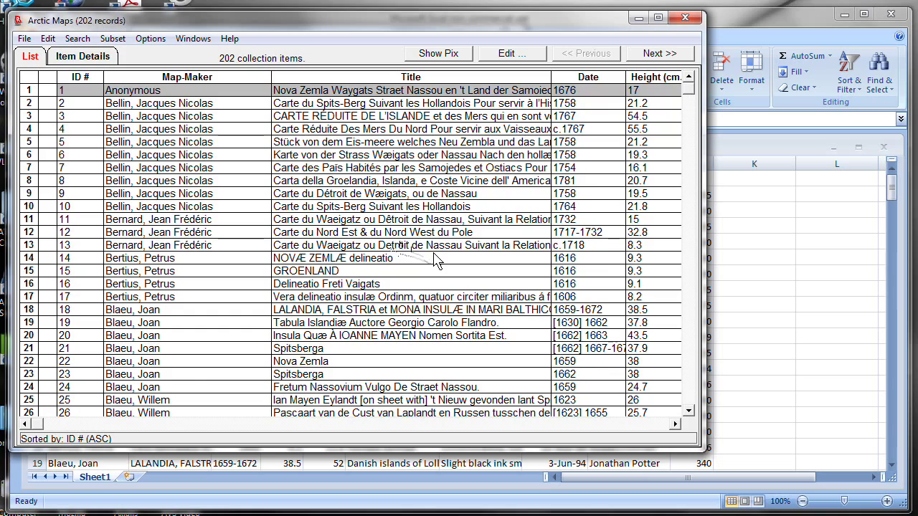
# Browse the imported records, view the full details of the item with ID # 20, and return to the list
pyautogui.scroll(-6, 434, 262)
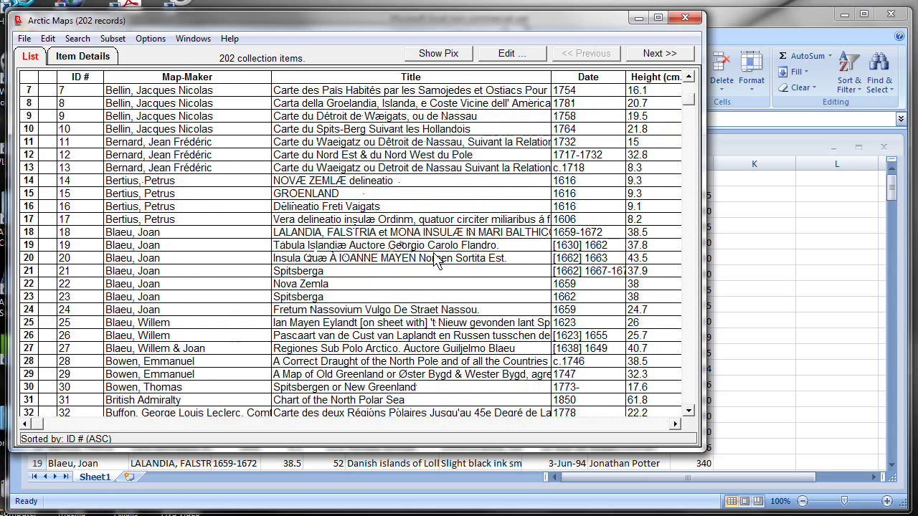
pyautogui.scroll(3, 434, 261)
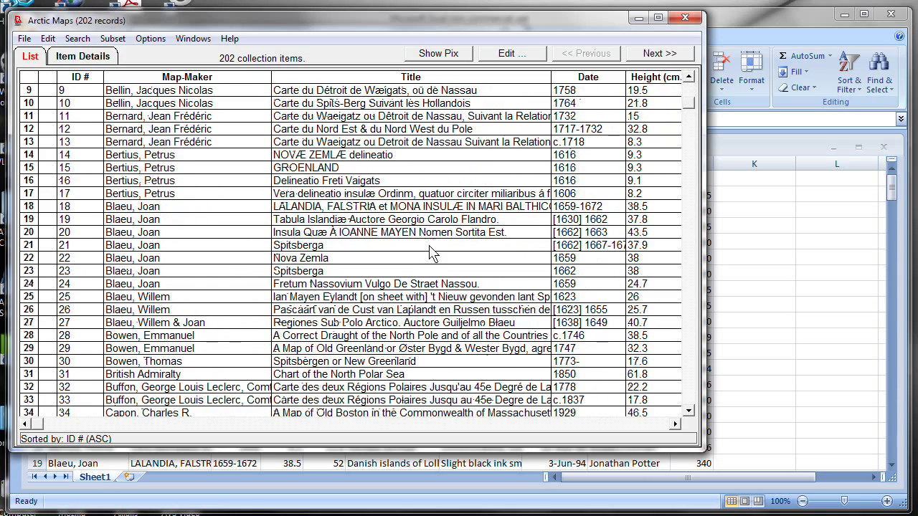
pyautogui.doubleClick(427, 236)
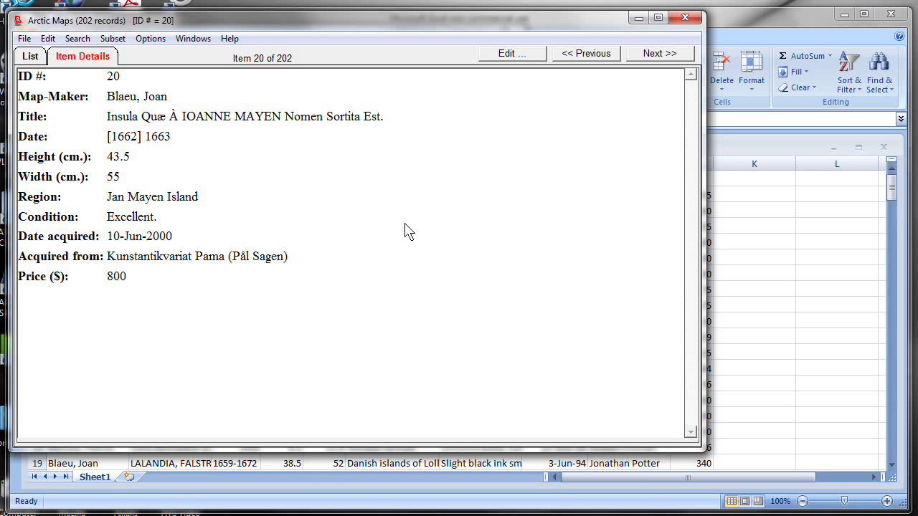
pyautogui.click(31, 57)
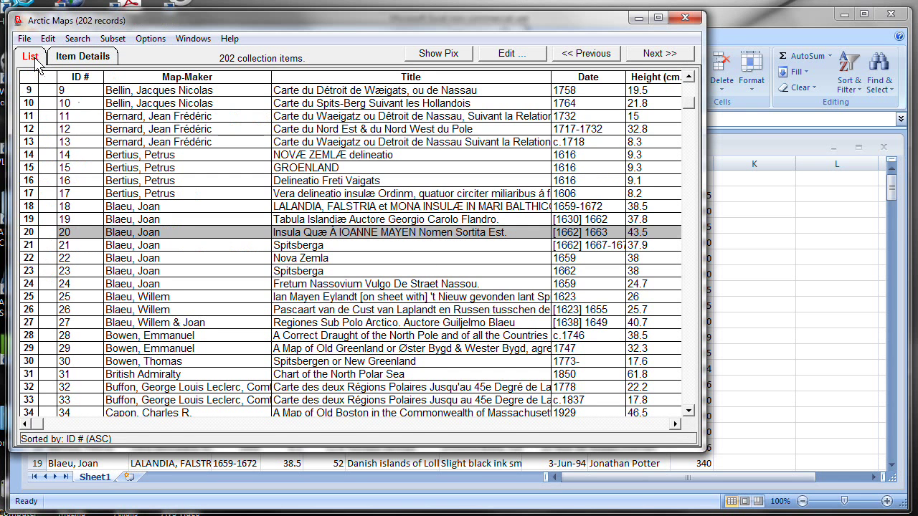